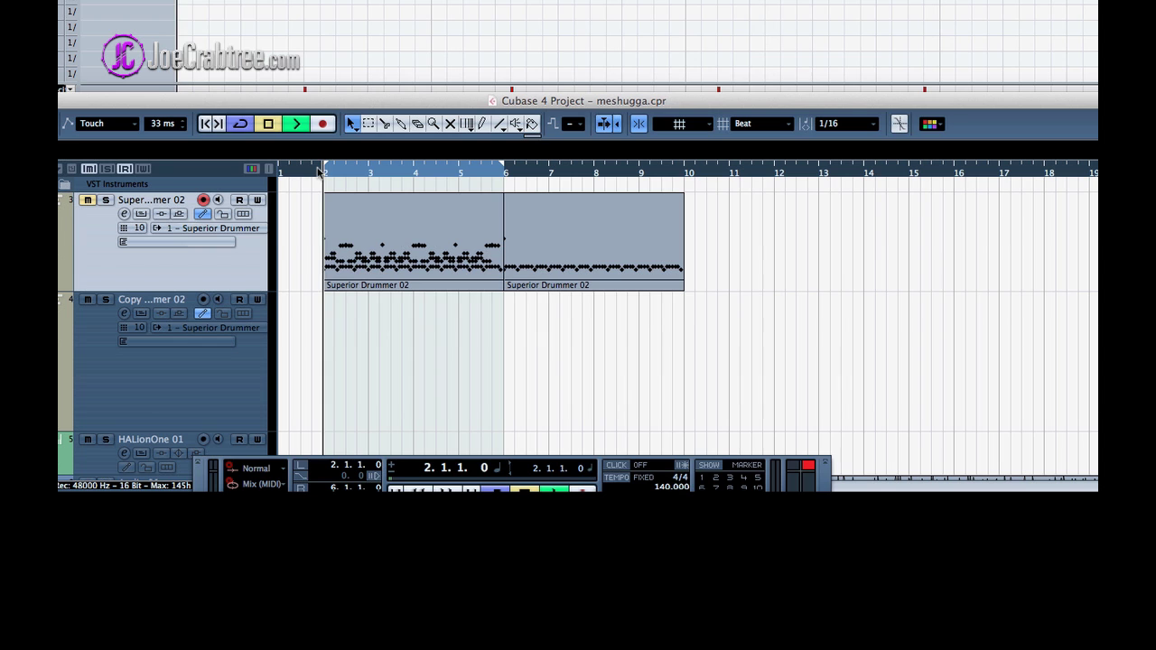
Play the drum track from bar 2, turn cycle mode off so playback continues past the loop, and stop
key("space")
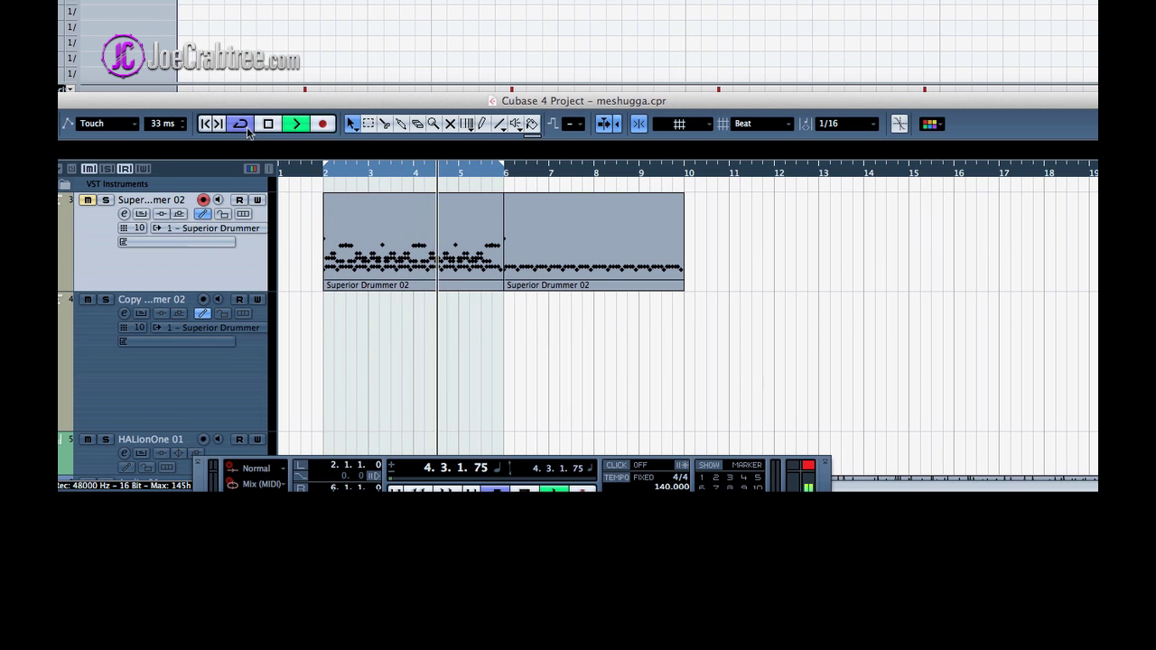
key("KP_Divide")
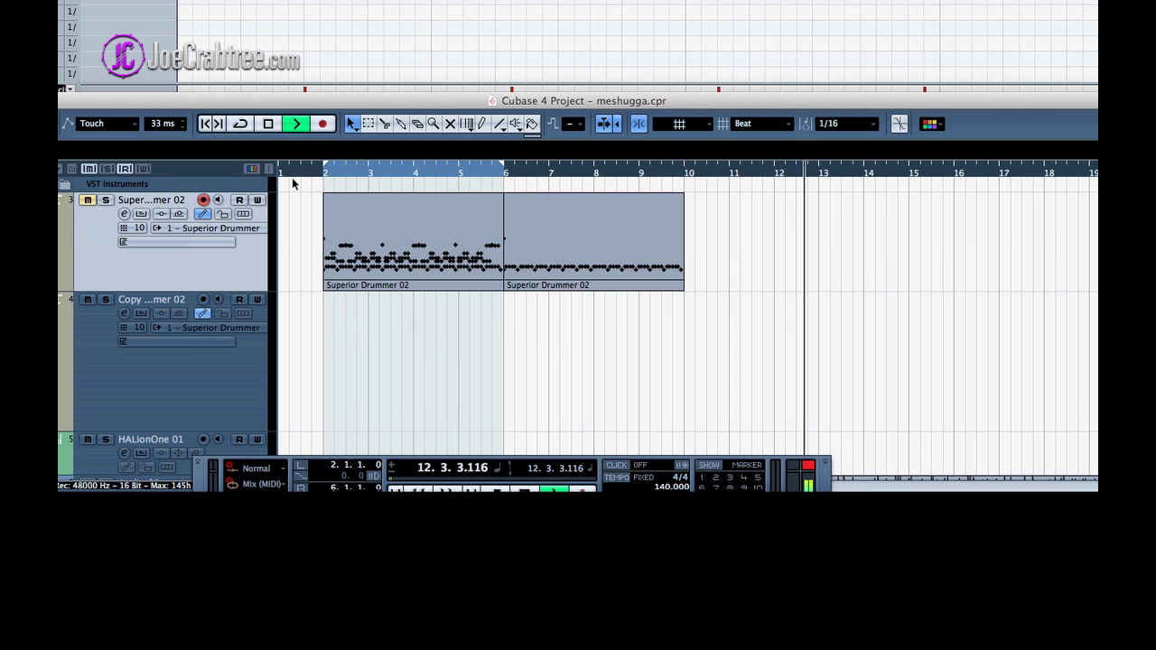
key("space")
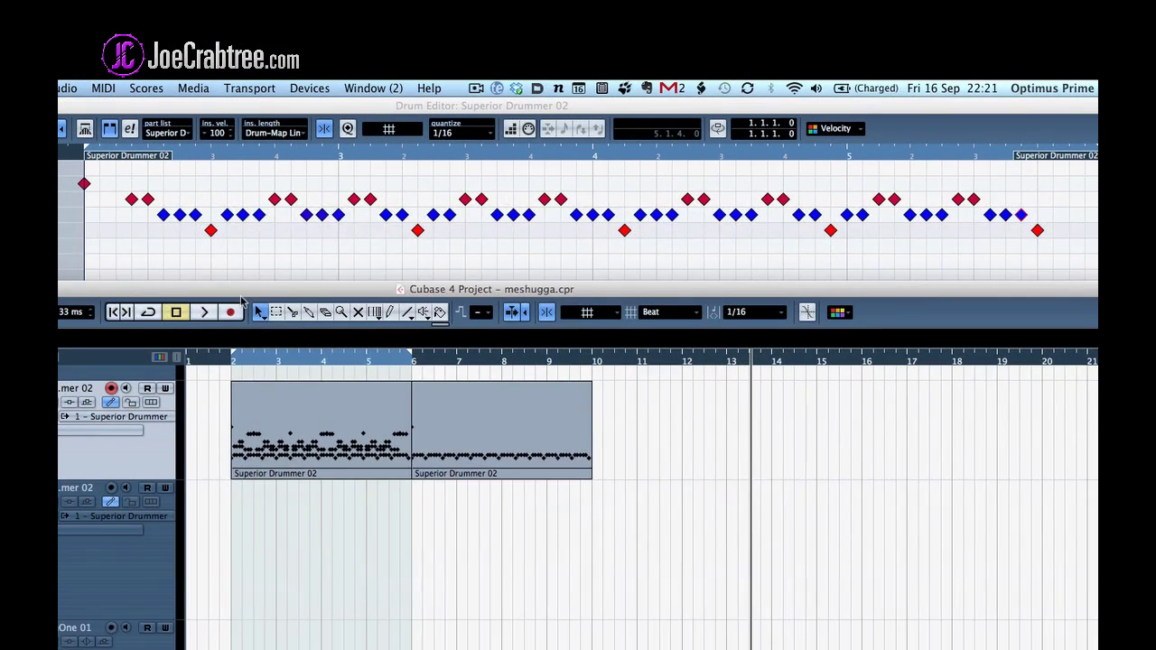
Bring more of the project arrangement into view and play both Superior Drummer 02 parts from bar 1 without looping
left_click_drag(241, 296, 242, 204)
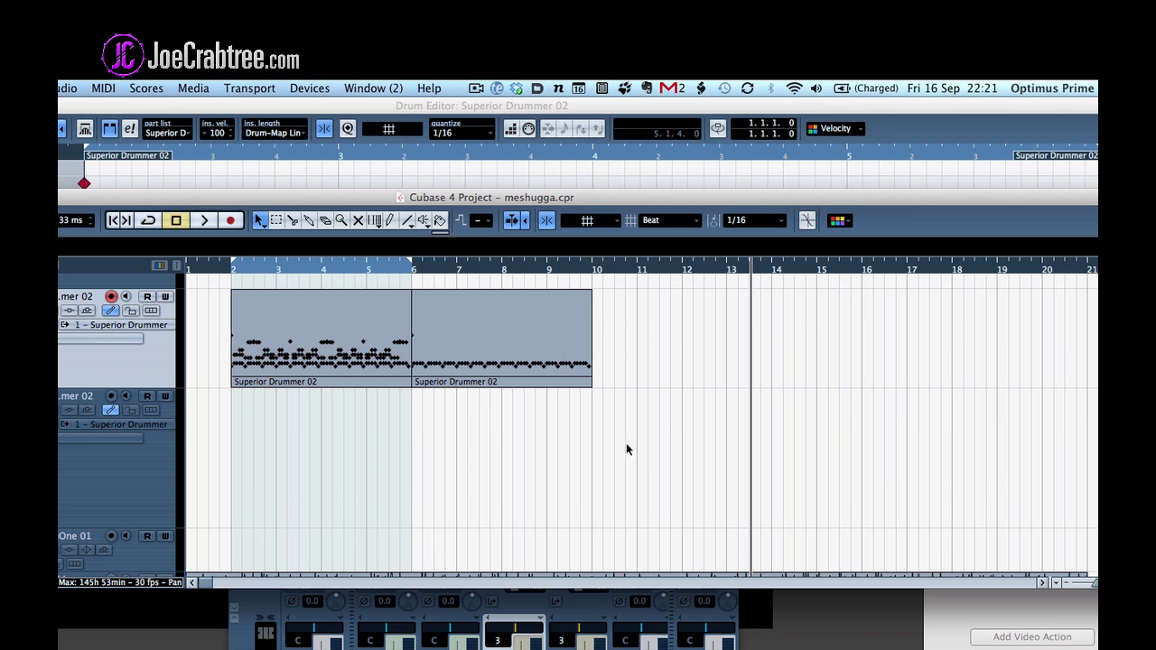
left_click(220, 269)
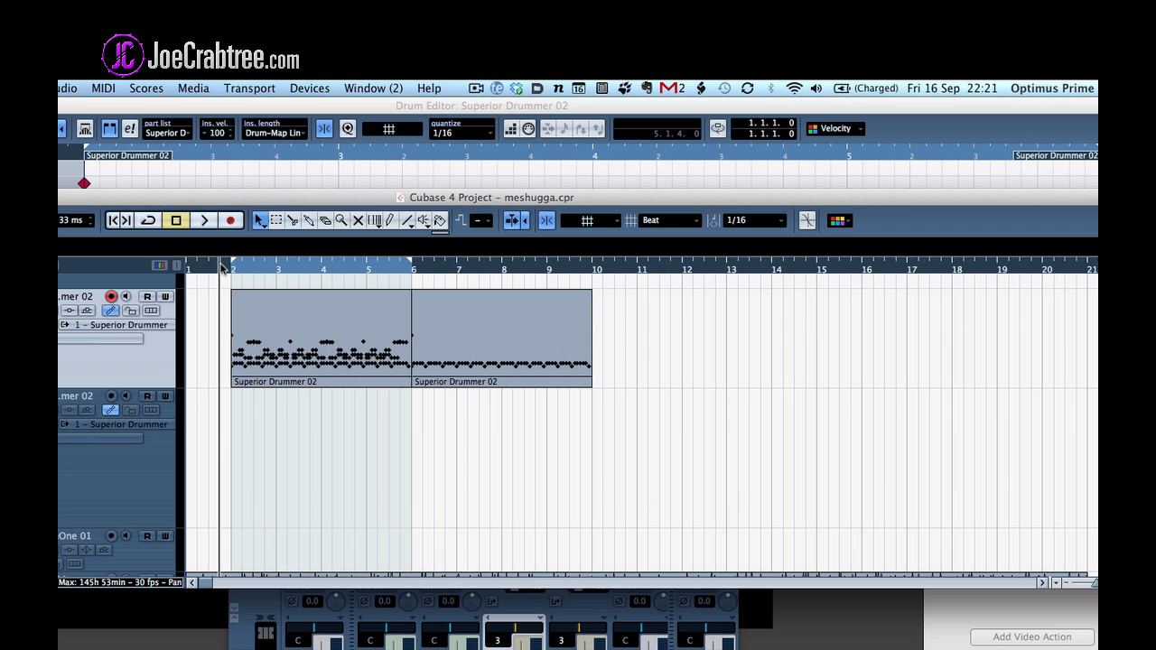
left_click(193, 268)
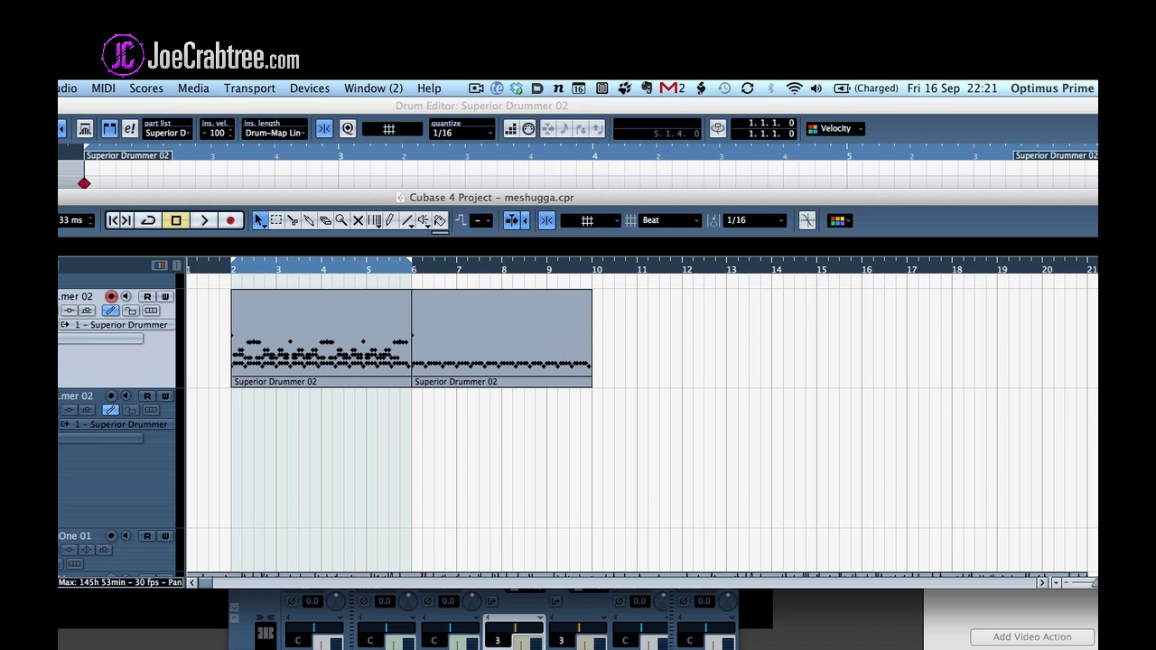
key("space")
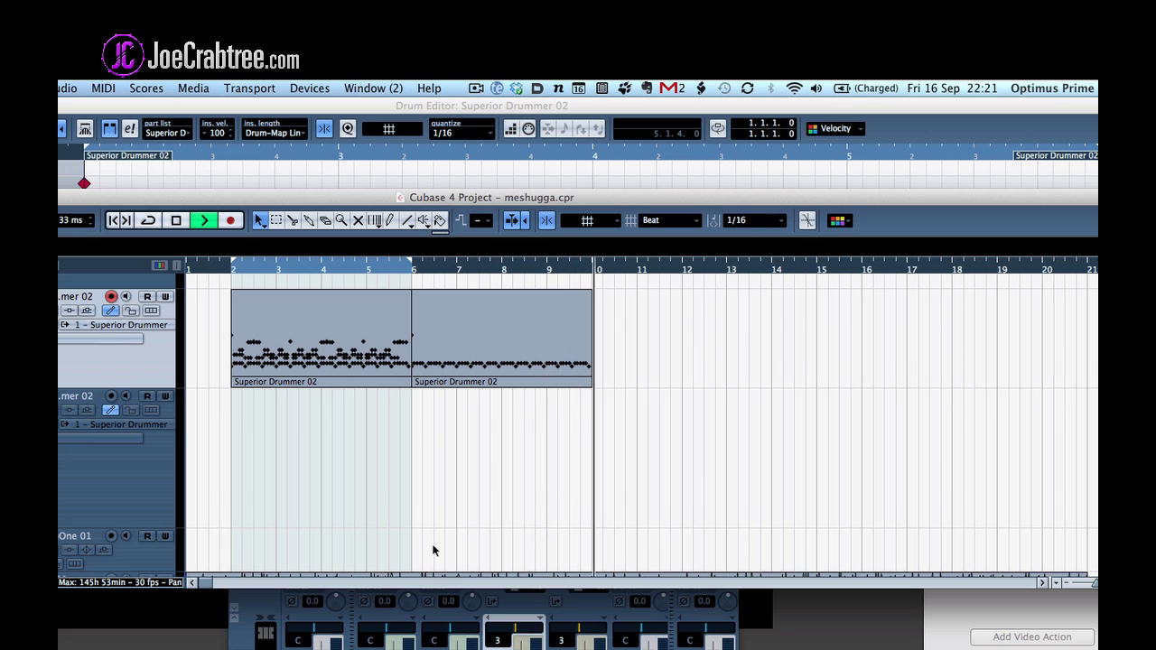
key("space")
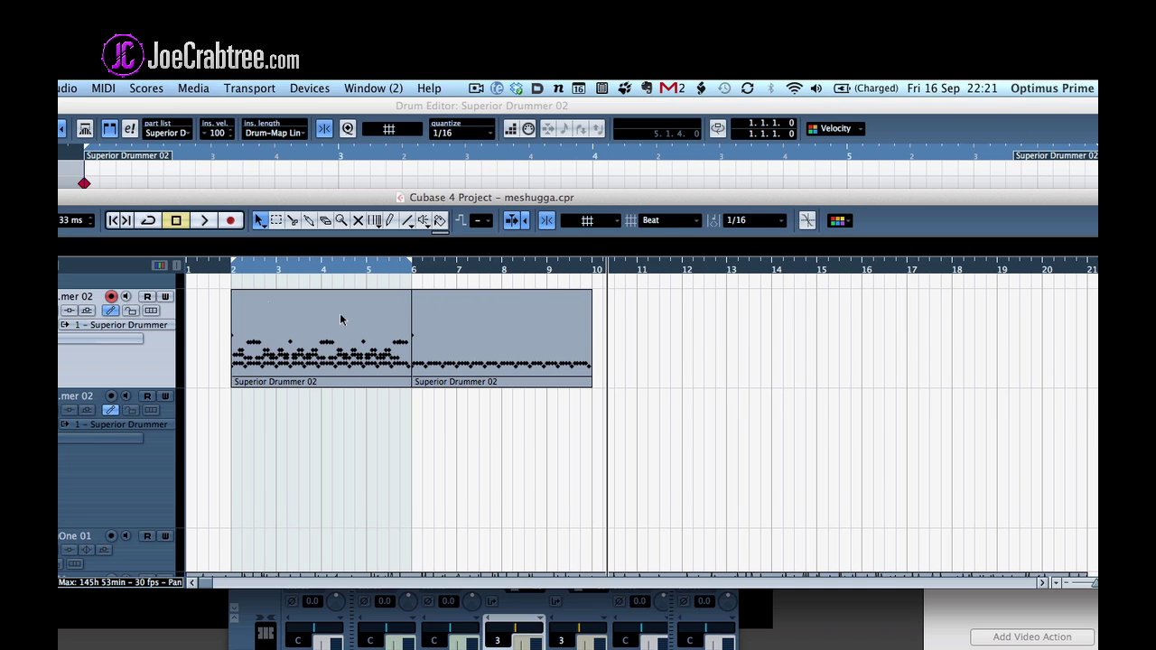
Play the first Superior Drummer 02 part from bar 2 with cycle mode on, and stop playback
left_click(234, 268)
key("space")
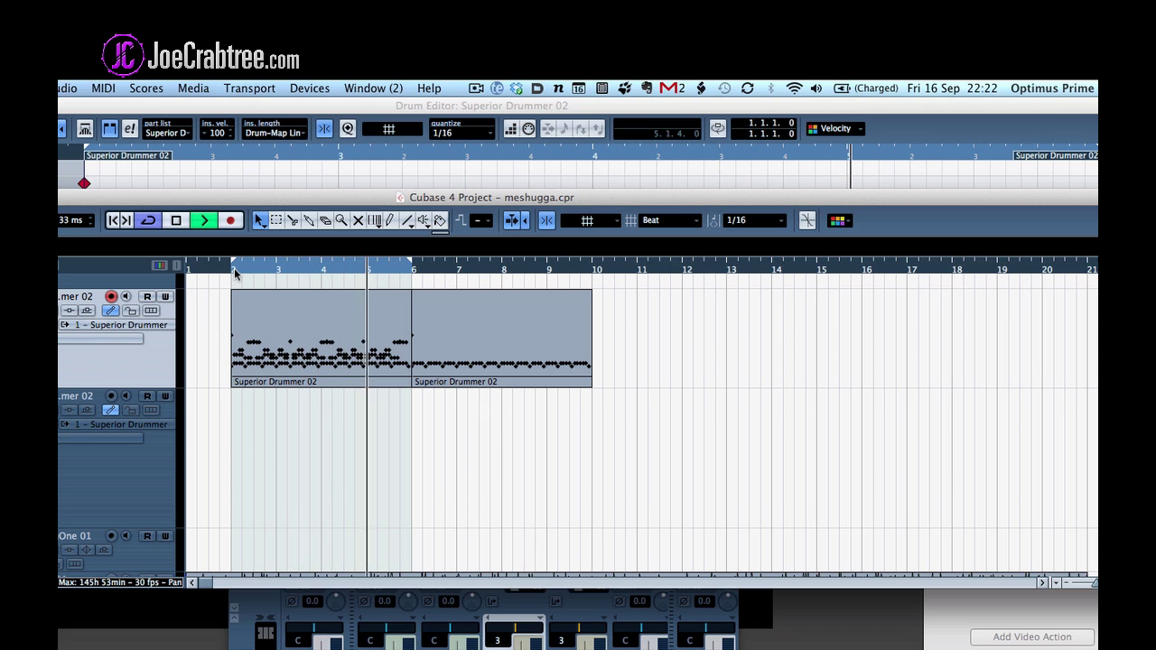
key("space")
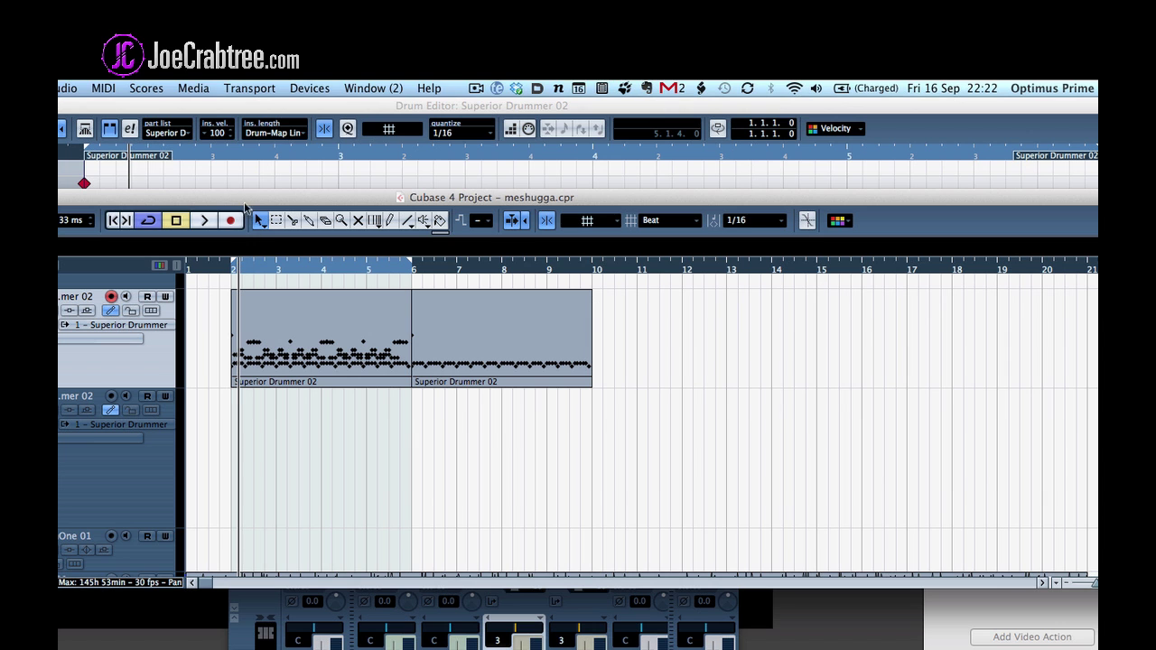
Uncover the drum editor and reorder its lanes, placing the four-note groups directly below the bass drum and the five-note groups directly above it
left_click_drag(244, 202, 226, 559)
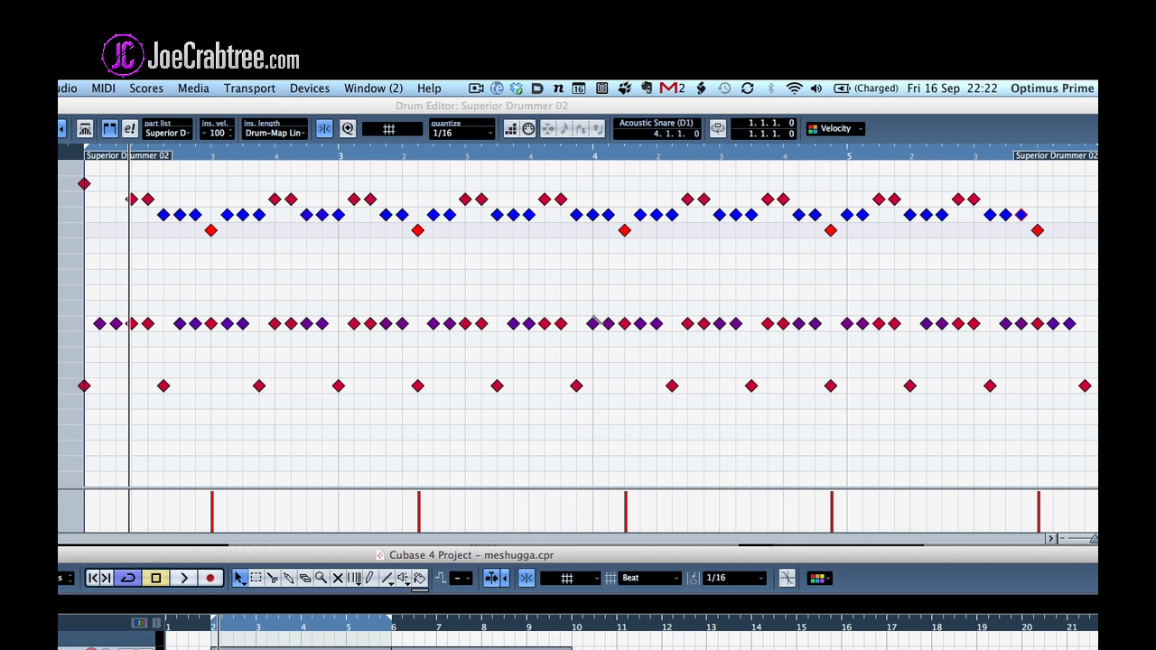
scroll(595, 320, "down", 2)
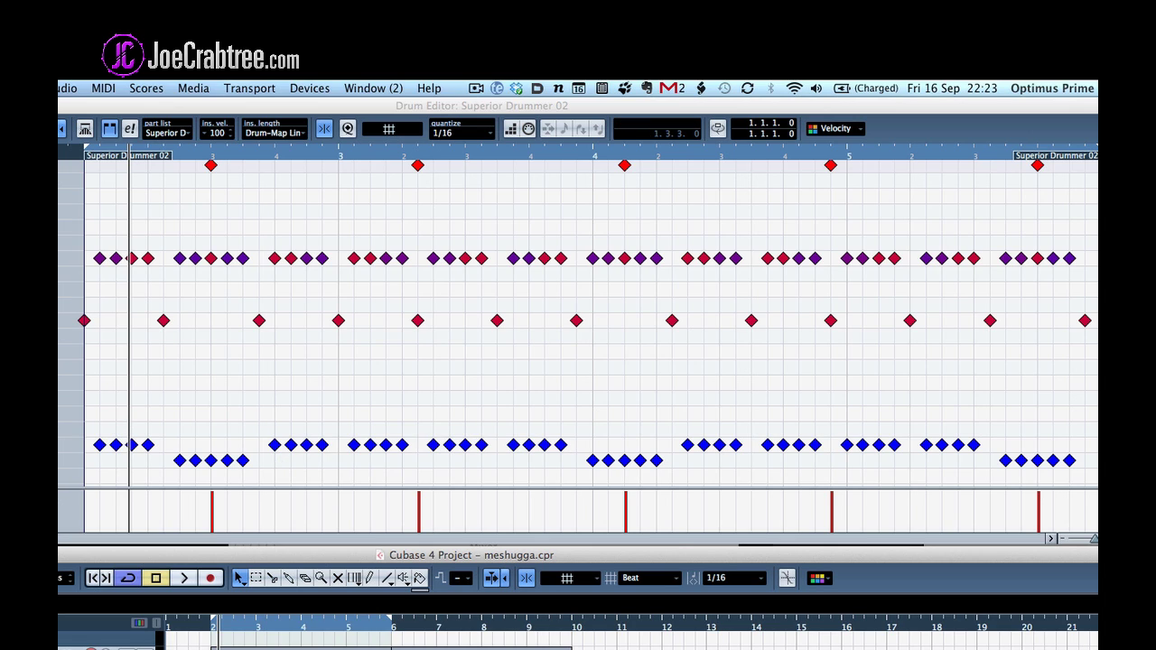
left_click(70, 445)
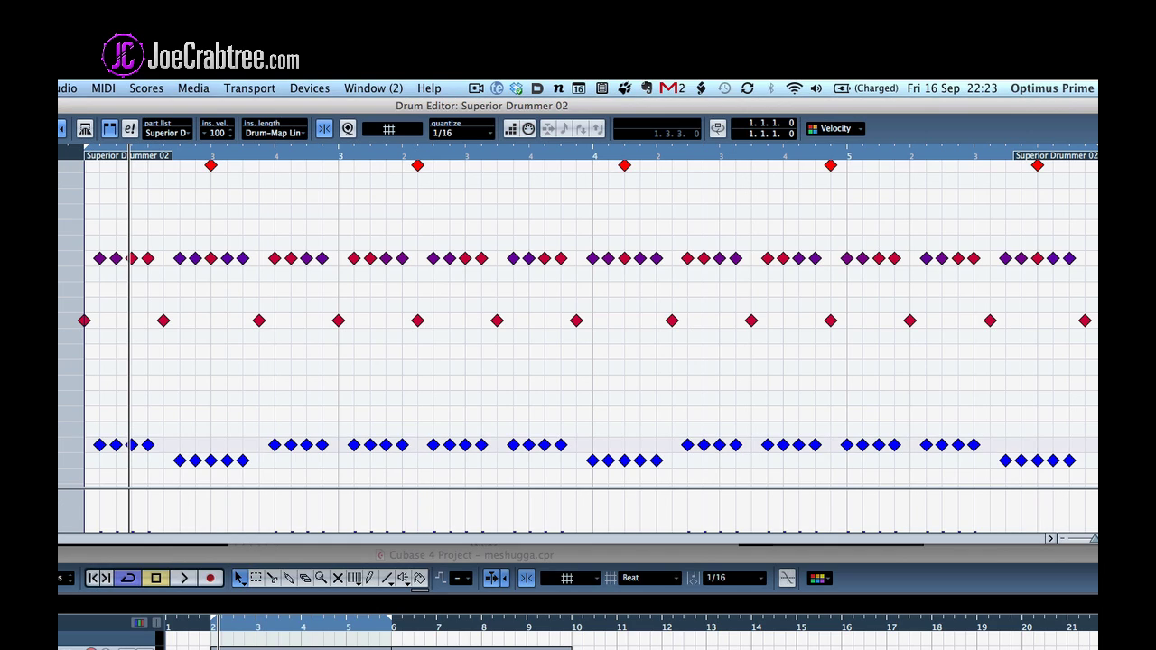
left_click_drag(71, 445, 71, 336)
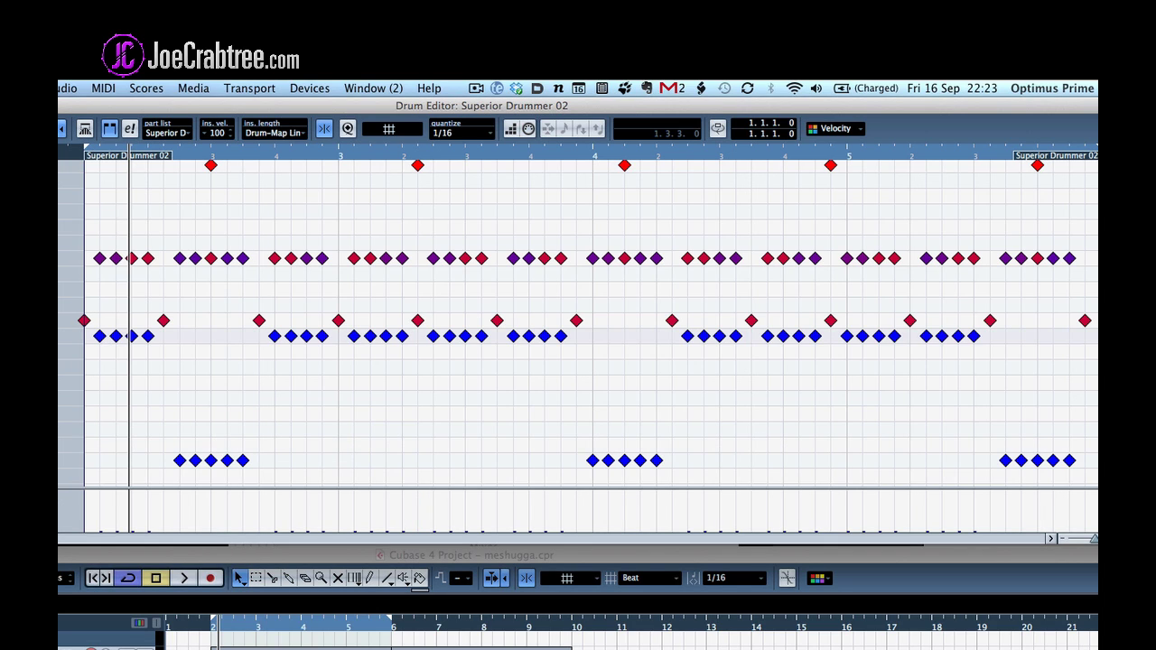
left_click(70, 461)
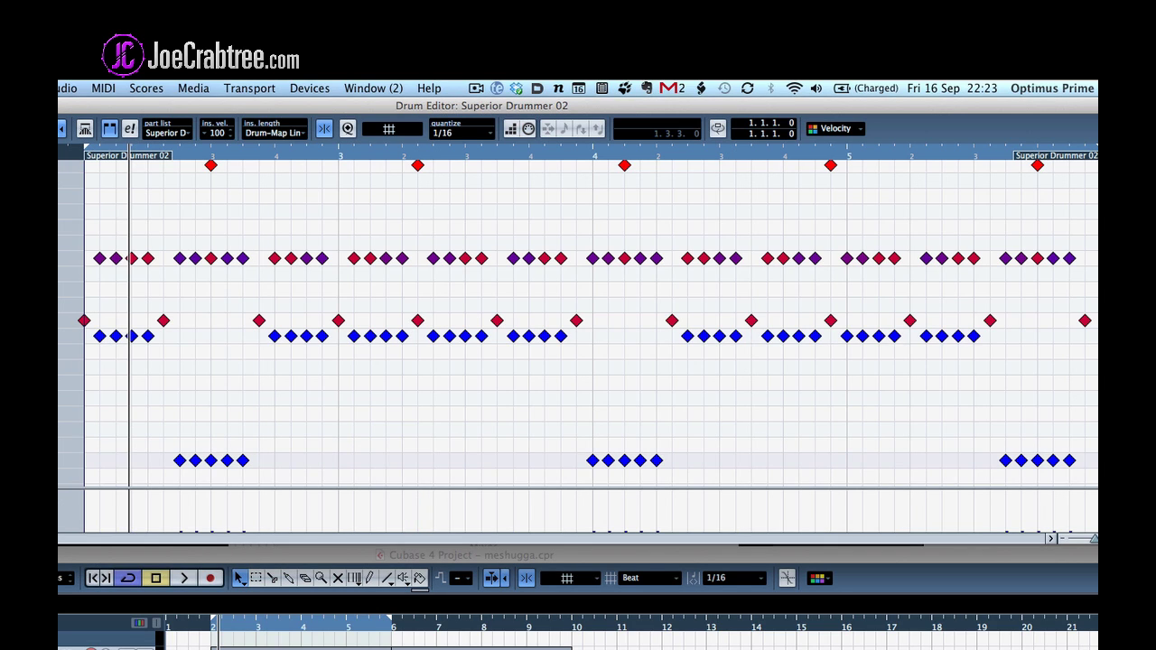
left_click_drag(70, 460, 70, 320)
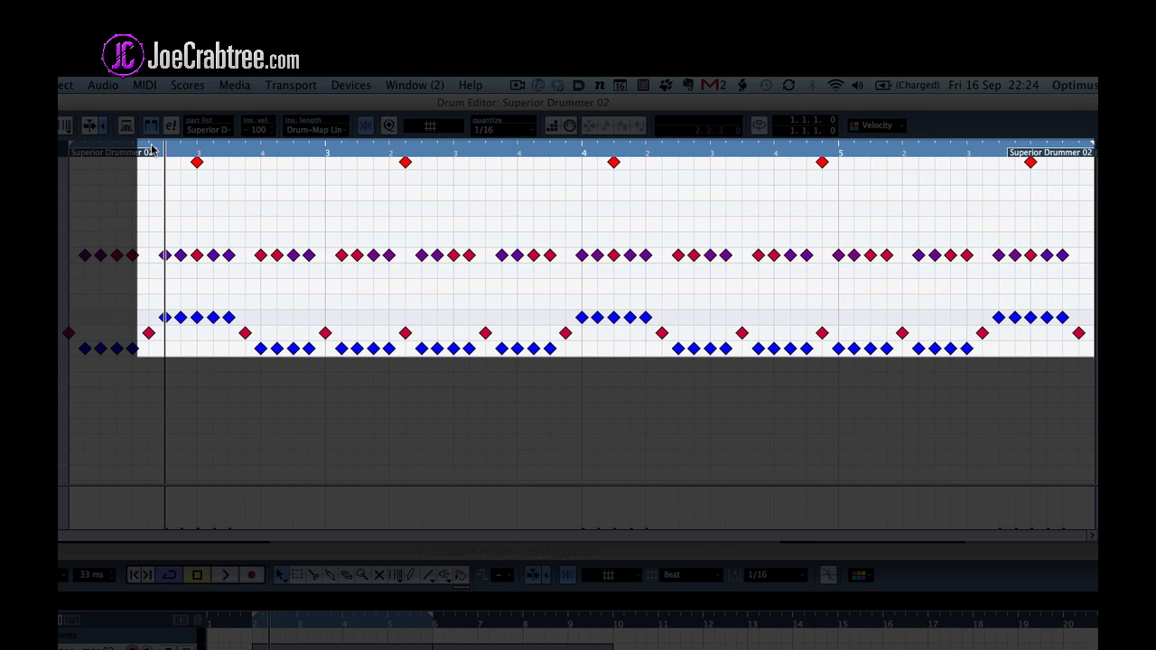
Place the playhead on the second bass drum note of the pattern, and on its last bass drum note
left_click(150, 150)
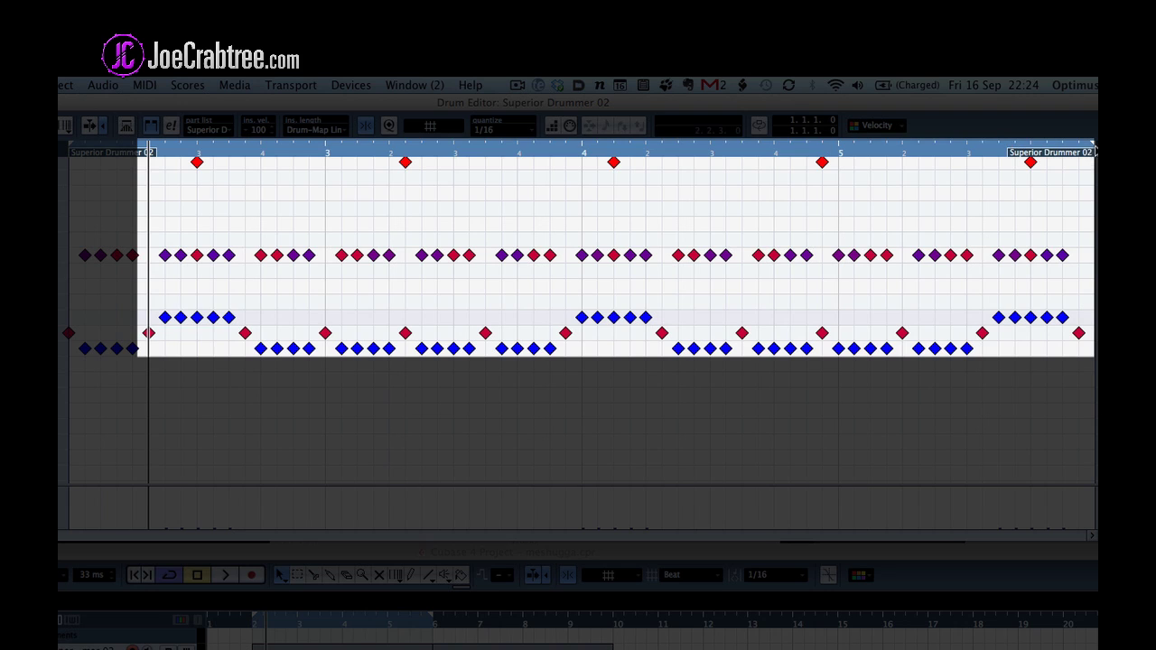
left_click(1084, 148)
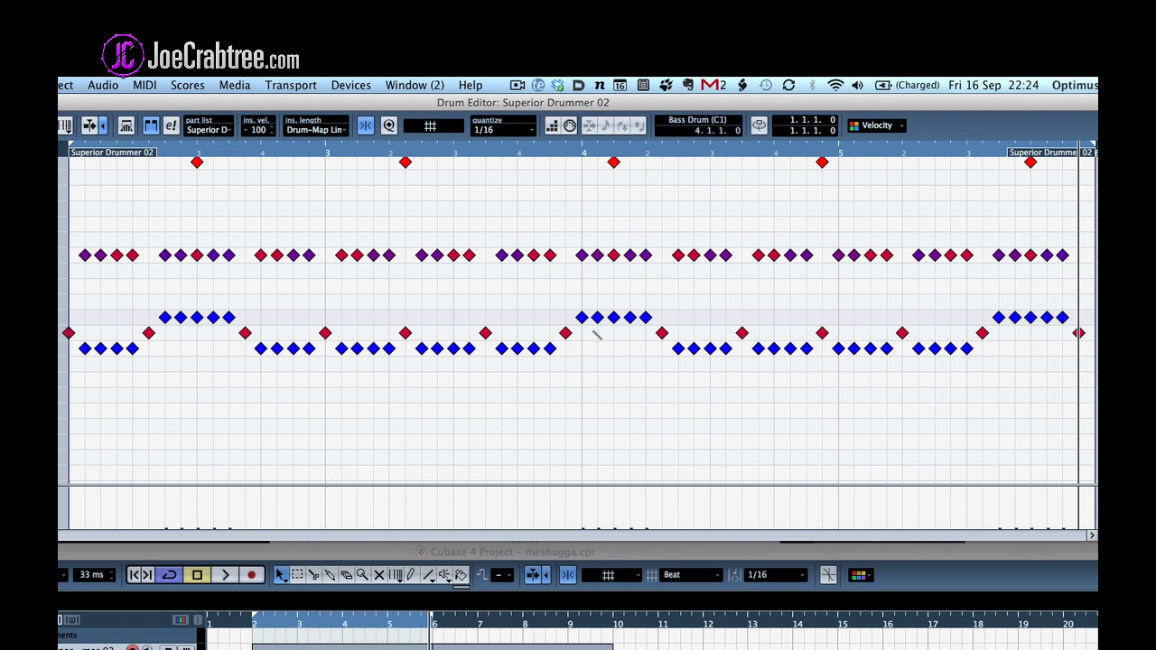
Move the three upper repeating note lanes down in the drum editor, keeping their order, to sit just above the acoustic snare lane
scroll(595, 334, "up", 3)
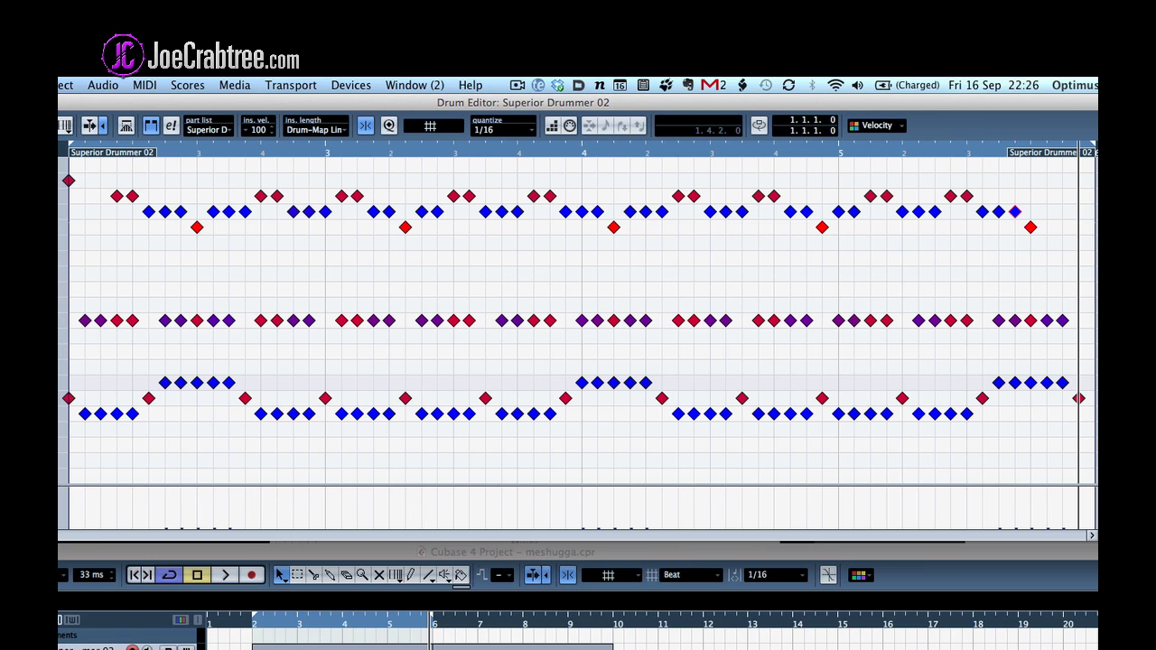
left_click(64, 227)
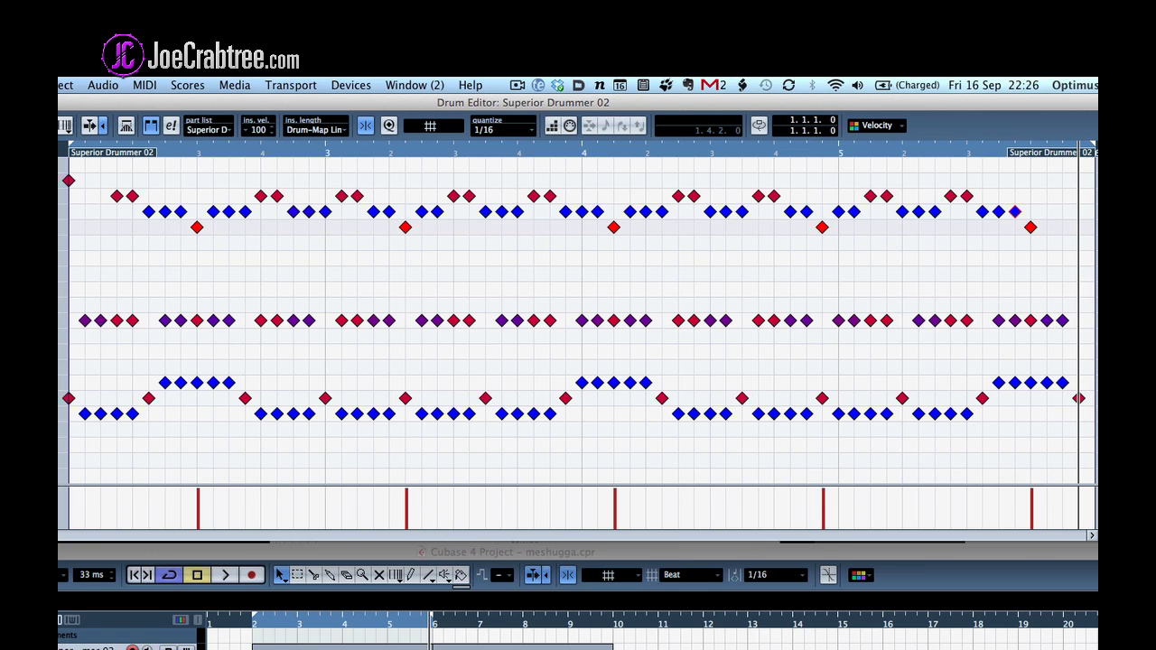
left_click_drag(63, 227, 64, 289)
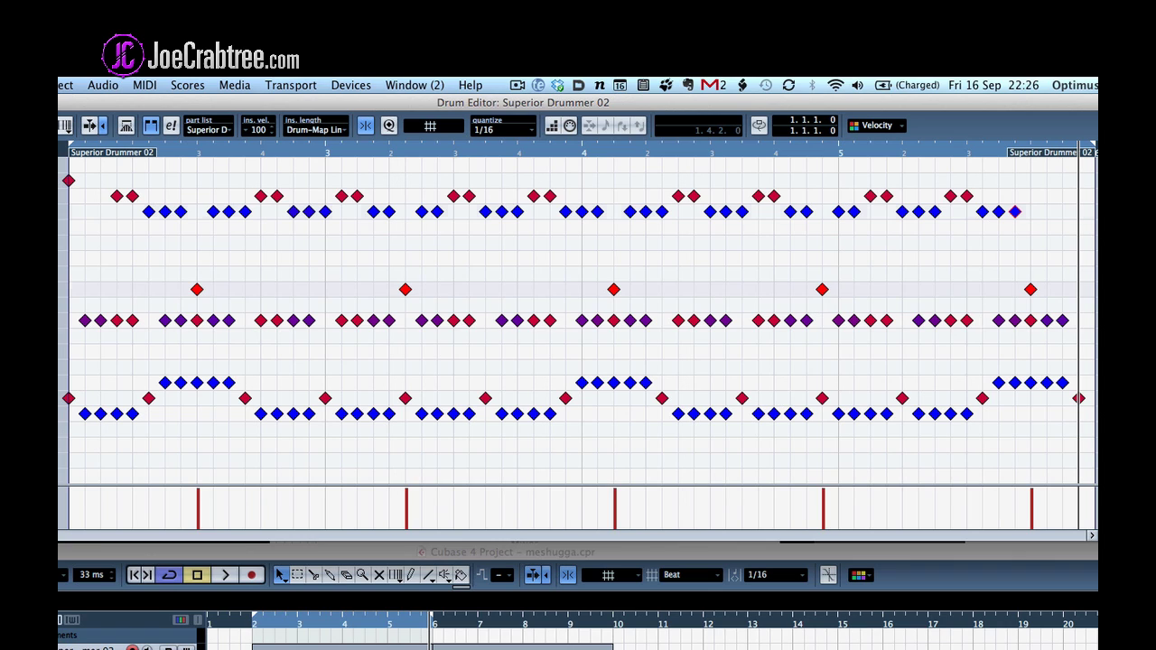
left_click(63, 211)
left_click_drag(63, 212, 63, 274)
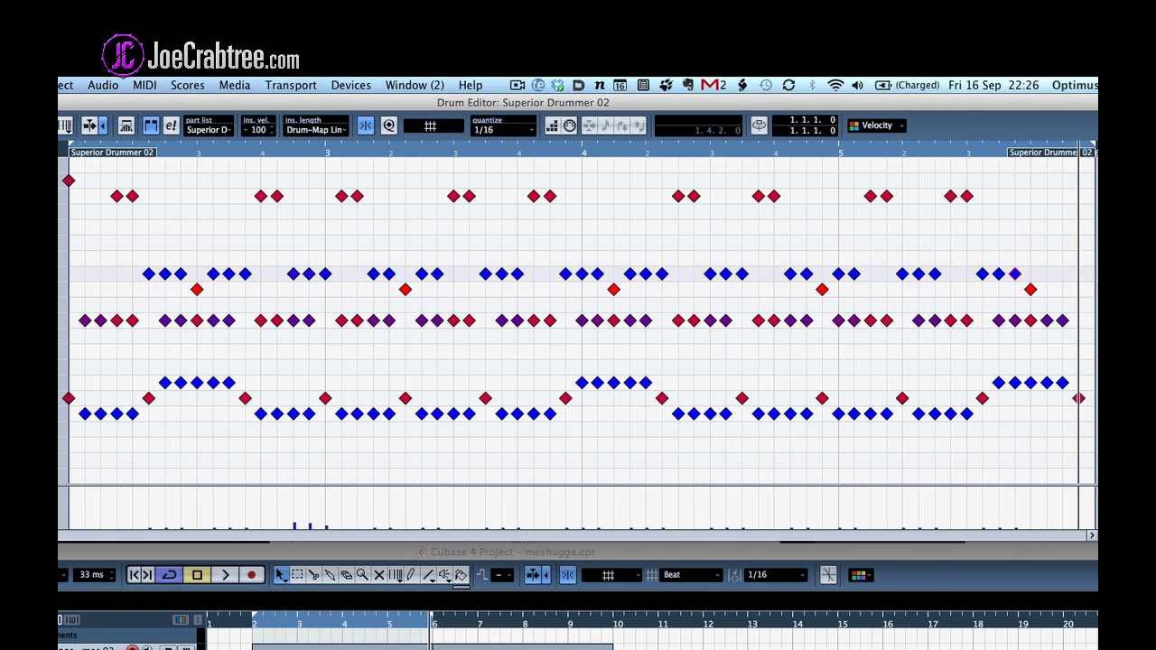
left_click(63, 196)
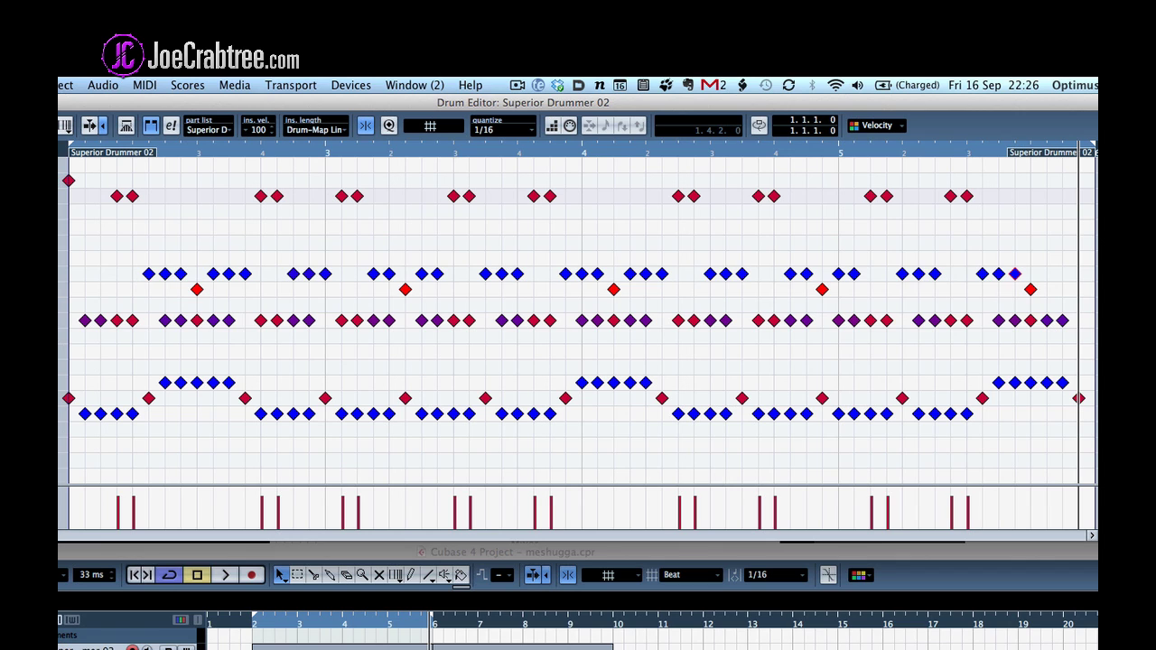
left_click_drag(63, 196, 63, 258)
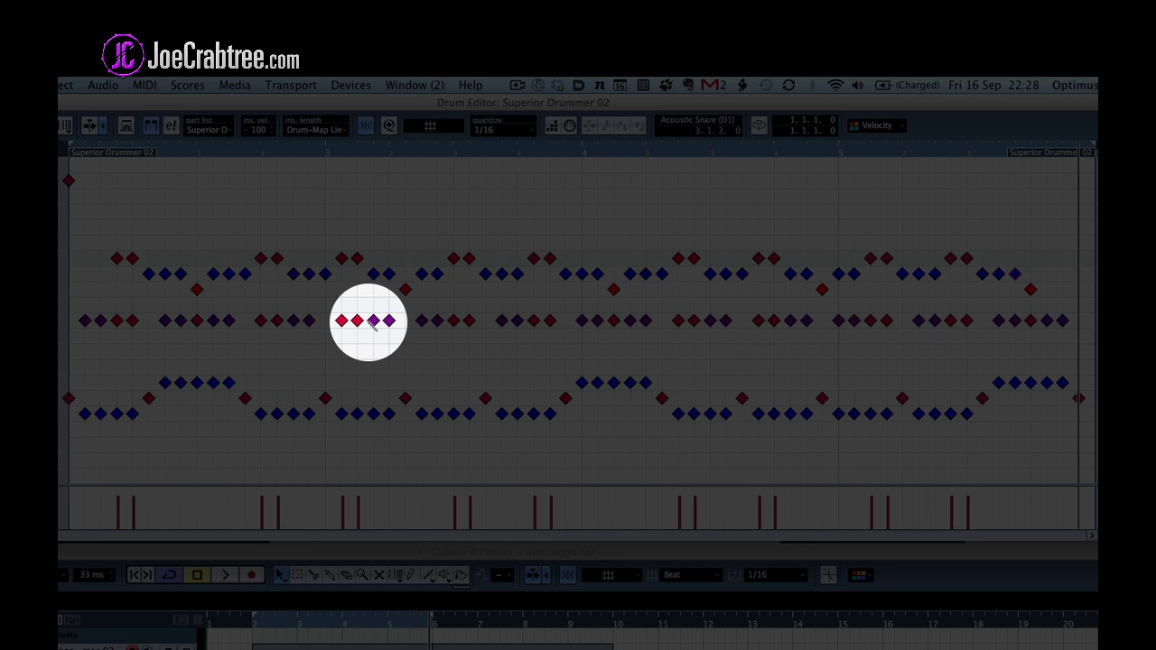
left_click(405, 398)
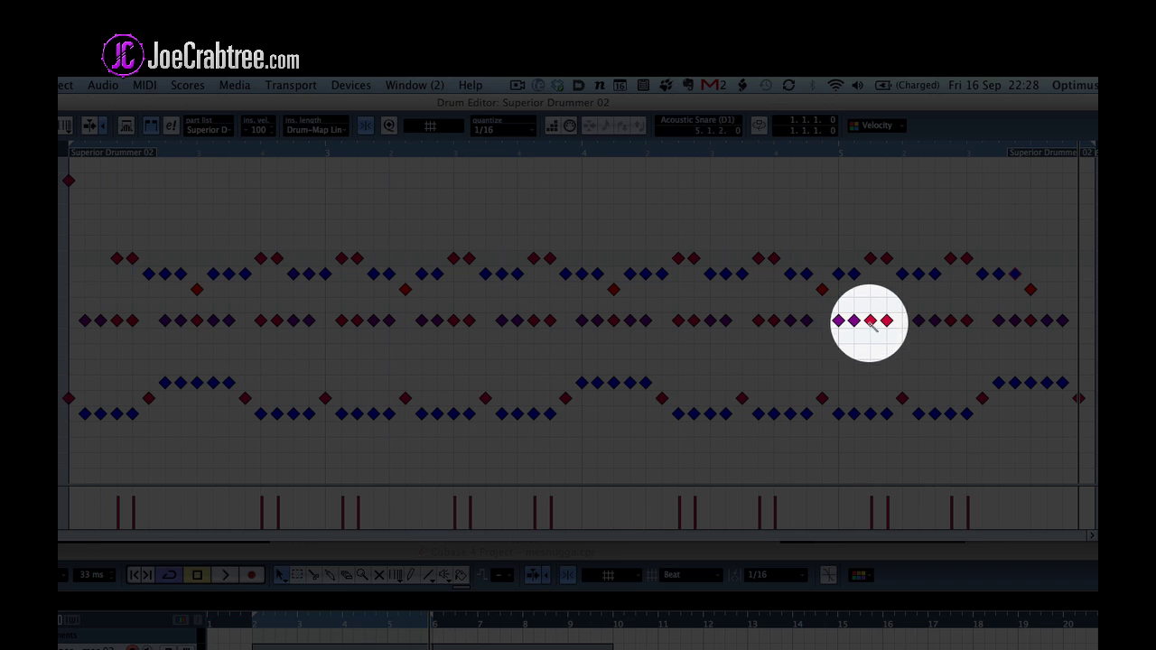
left_click(919, 320)
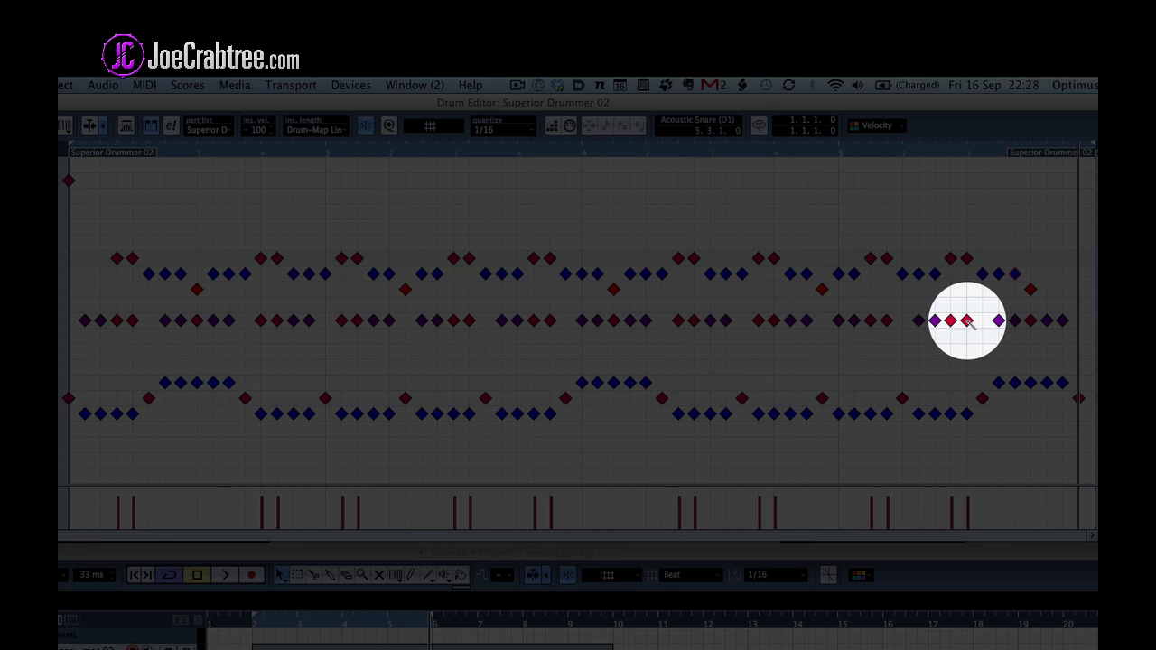
left_click(1015, 321)
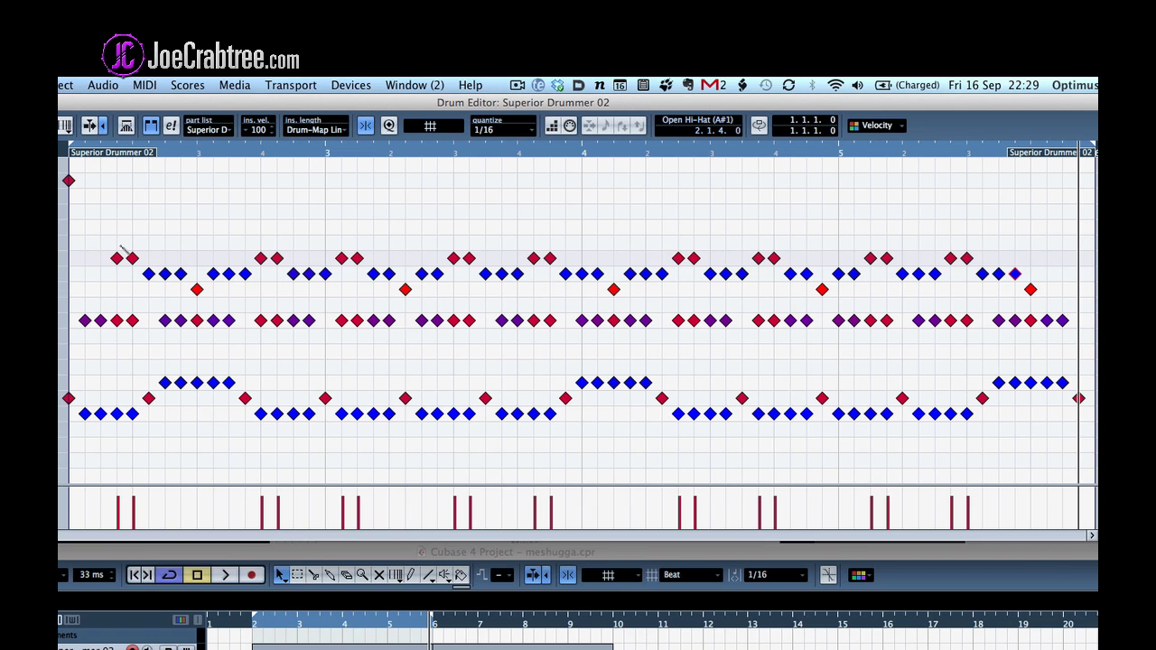
Play the looped drum pattern with the reordered lanes in the drum editor, and stop playback
left_click(225, 574)
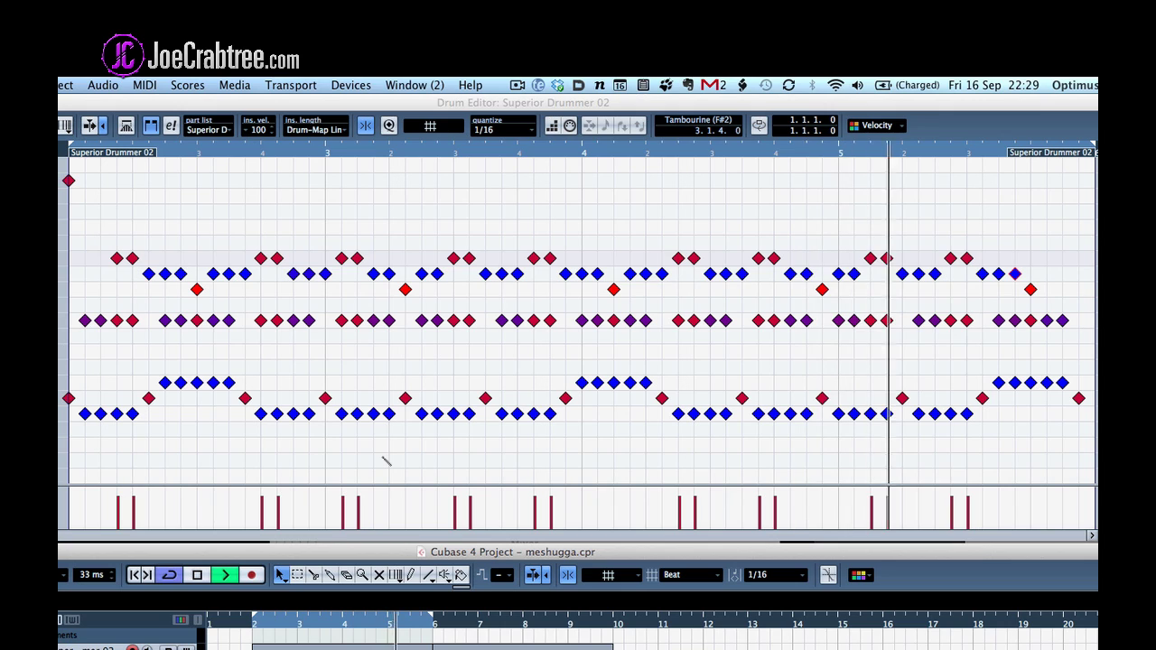
key("space")
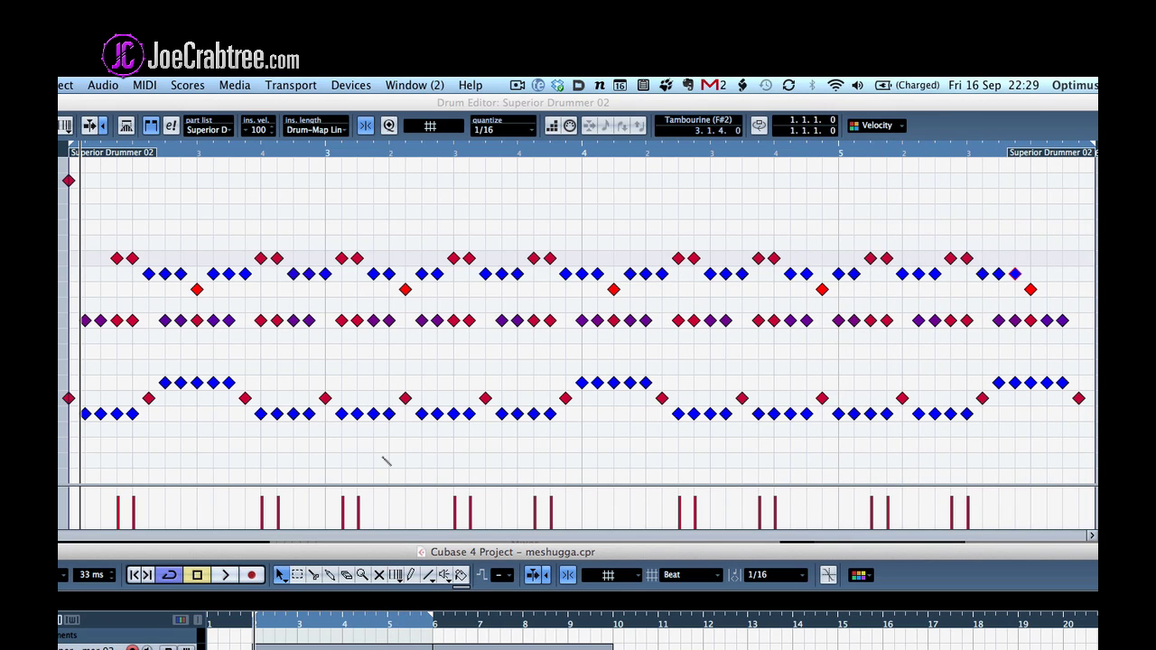